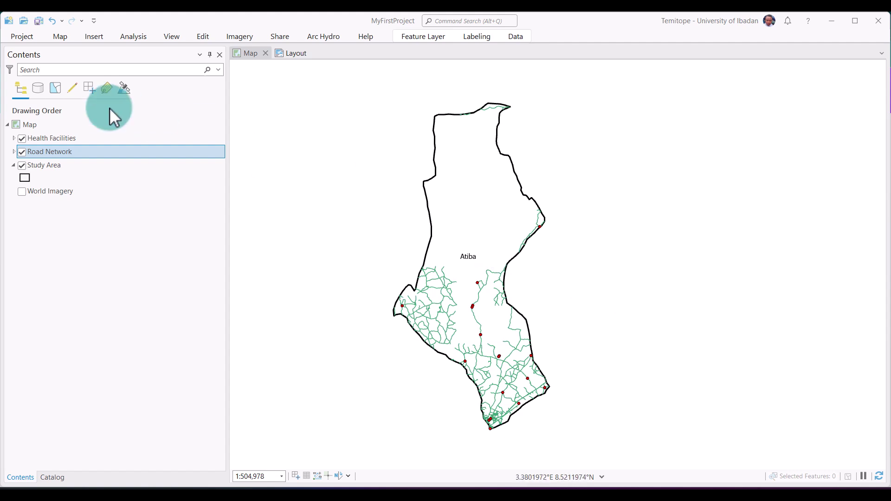
Check the spatial reference in the Health Facilities layer's source properties, then close the properties.
left_click(61, 138)
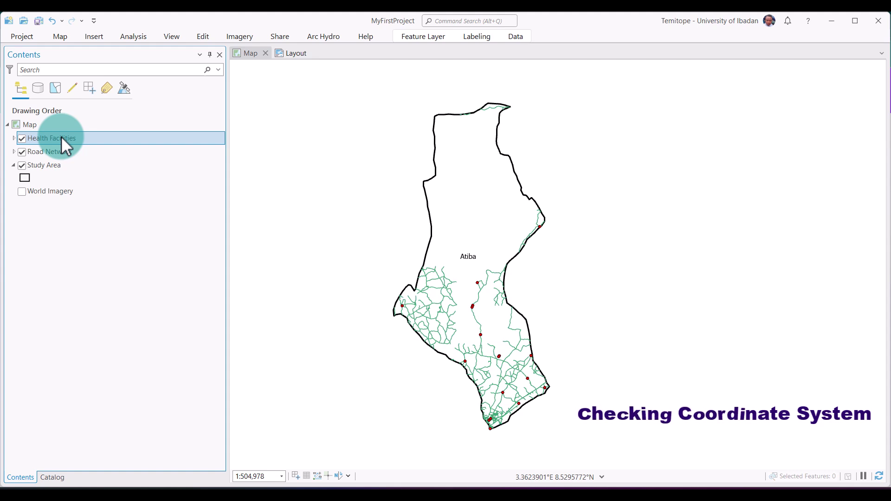
right_click(62, 138)
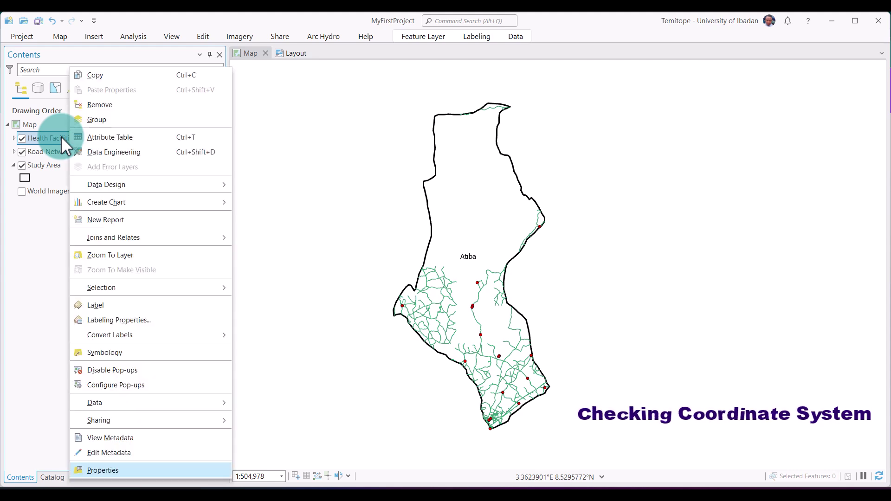
left_click(116, 468)
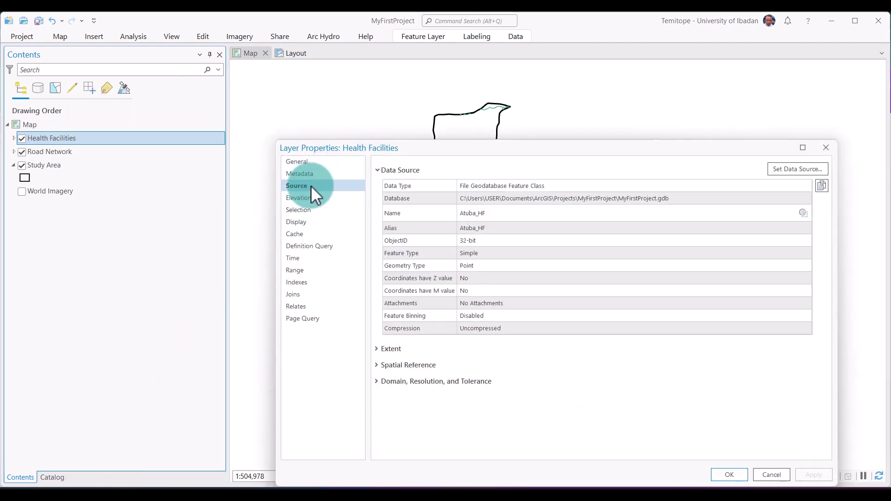
left_click(376, 365)
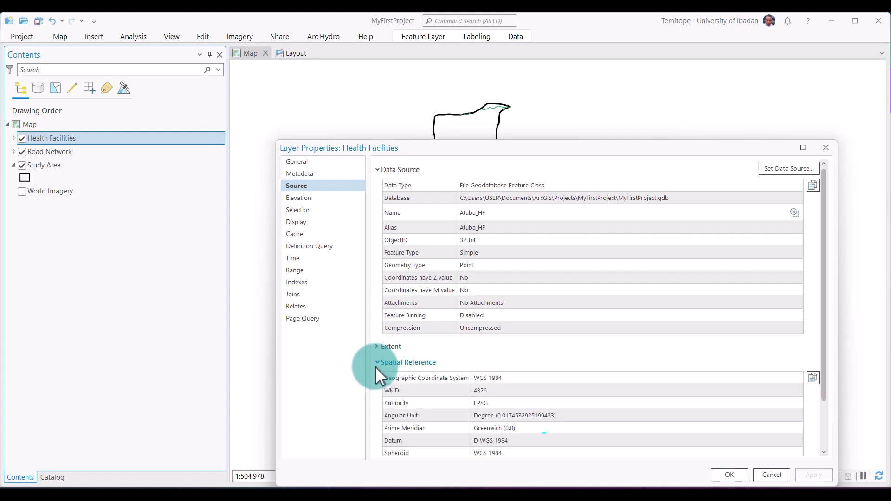
scroll(391, 371, "down", 1)
scroll(399, 368, "down", 1)
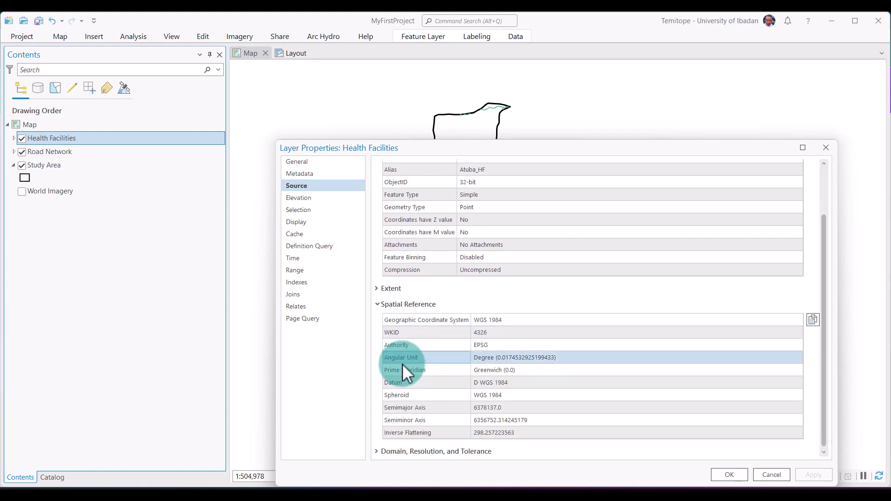
scroll(405, 357, "up", 2)
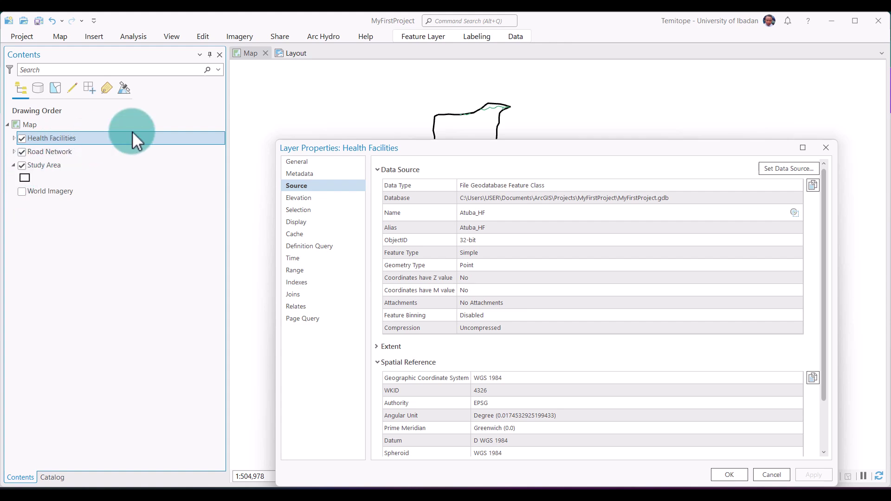
left_click(826, 148)
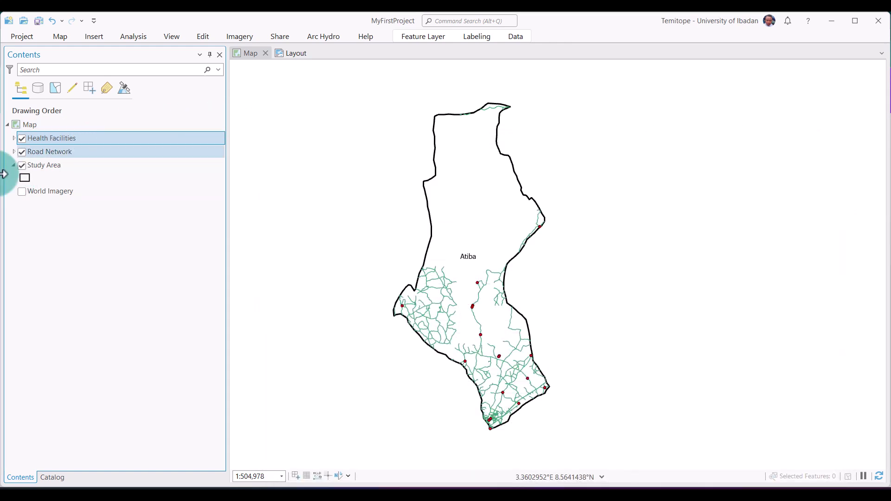
Inspect the Road Network layer's projected and geographic coordinate systems in its source properties.
left_click(59, 152)
right_click(60, 151)
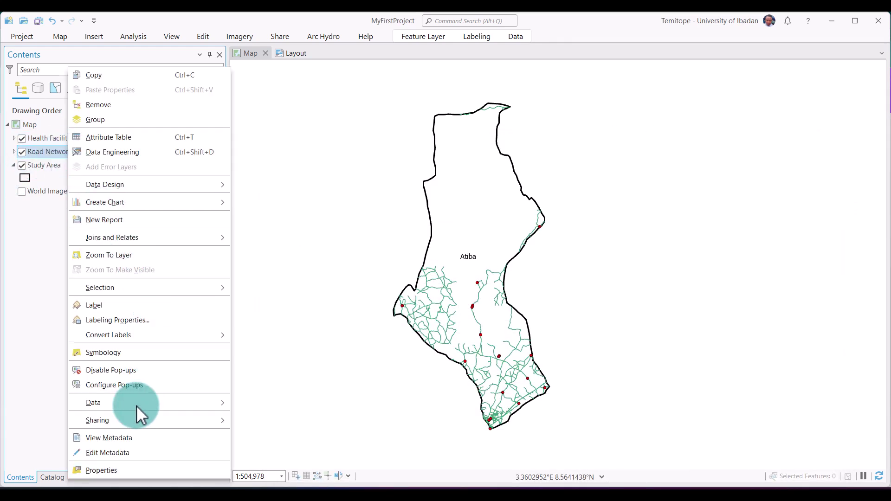
left_click(118, 470)
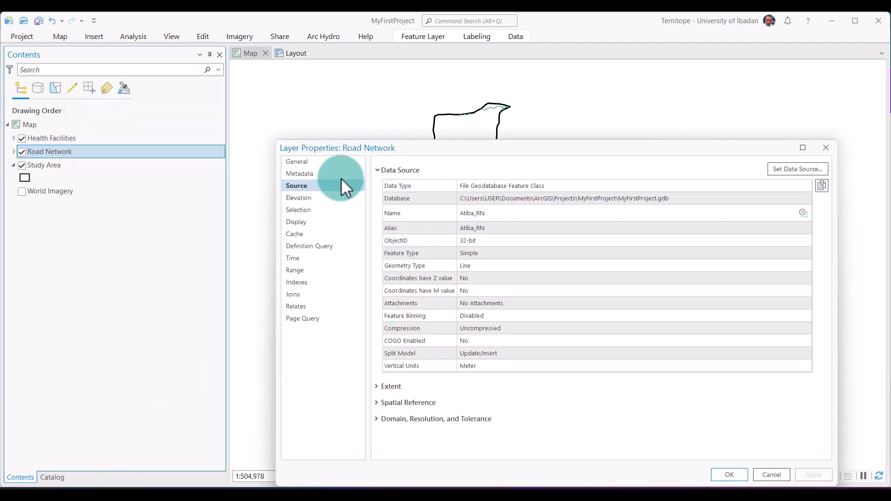
left_click(376, 403)
scroll(466, 391, "down", 5)
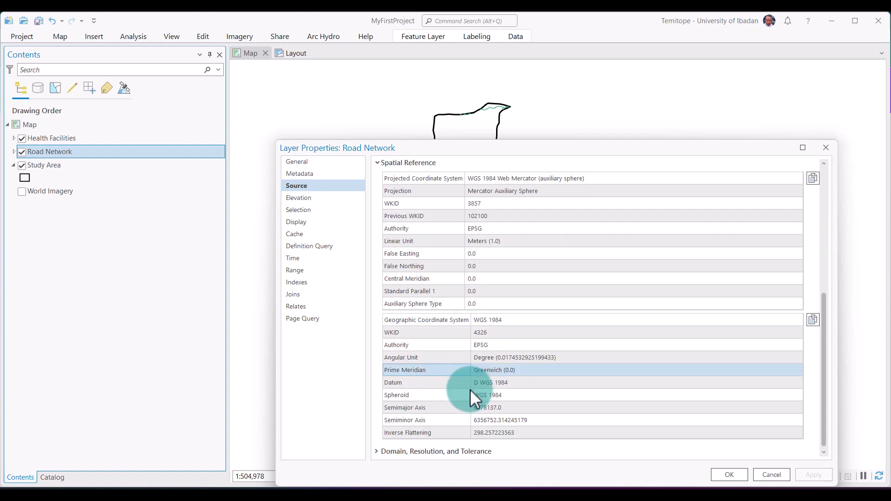
left_click(435, 178)
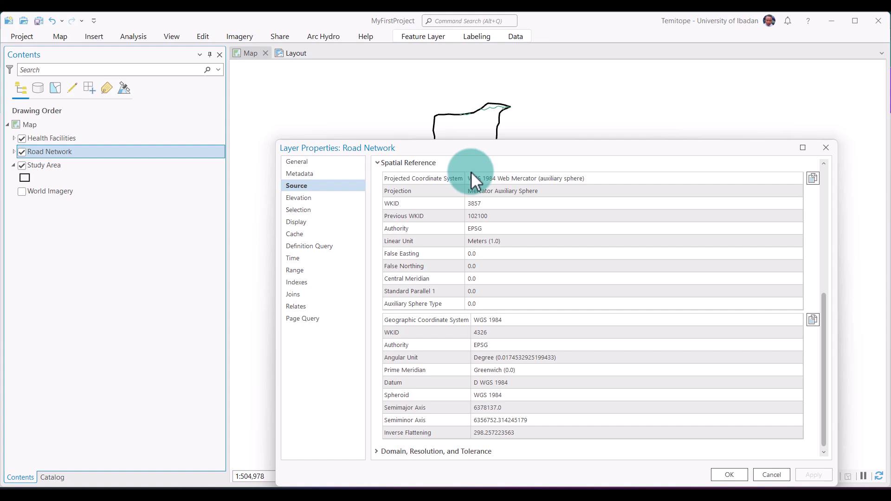
left_click(826, 147)
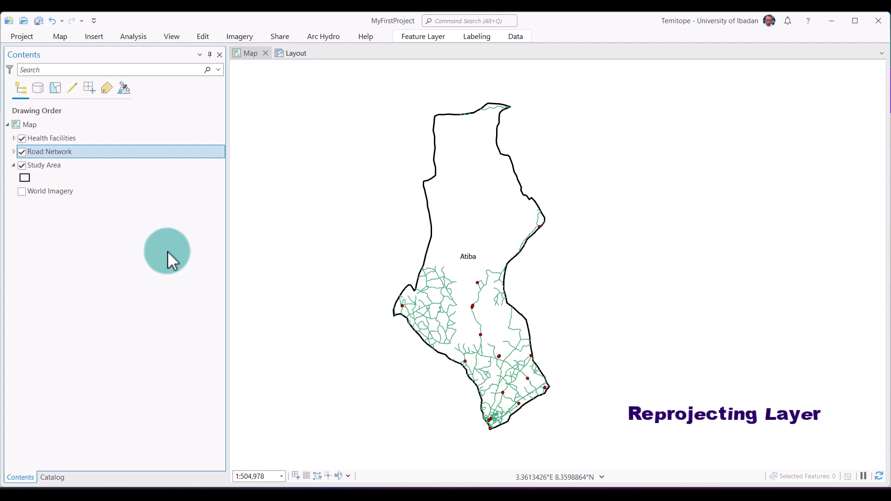
Search the geoprocessing tools for "project" and open the Project tool from Data Management Tools.
left_click(137, 43)
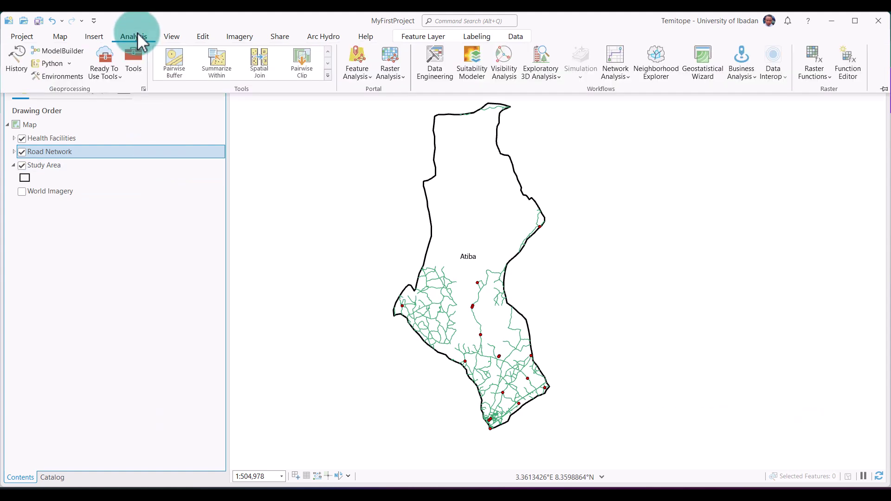
left_click(138, 69)
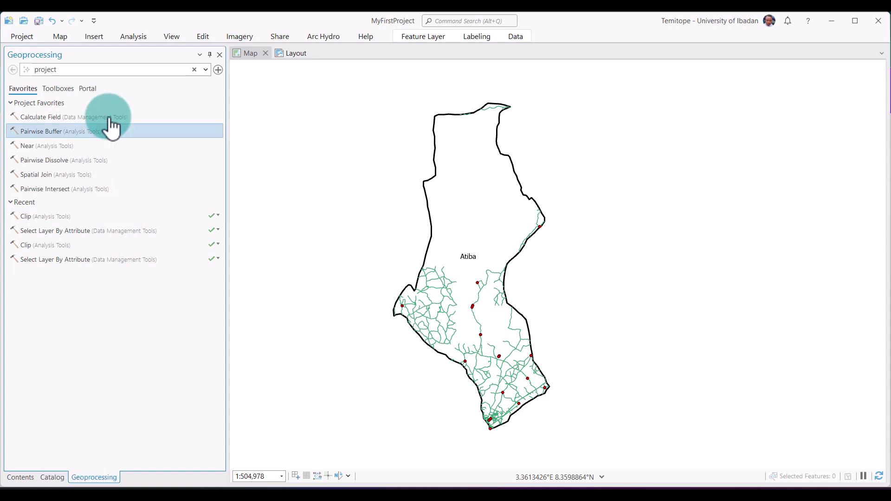
left_click_drag(74, 70, 34, 70)
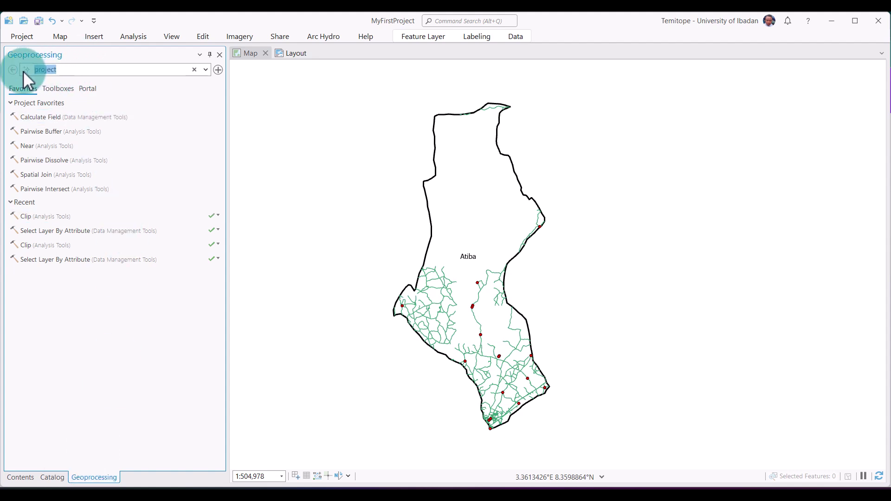
type("proje")
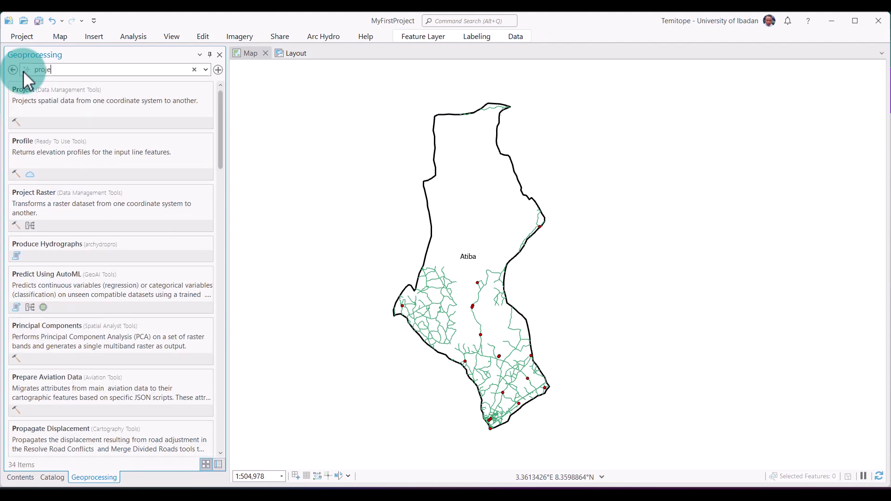
type("ct")
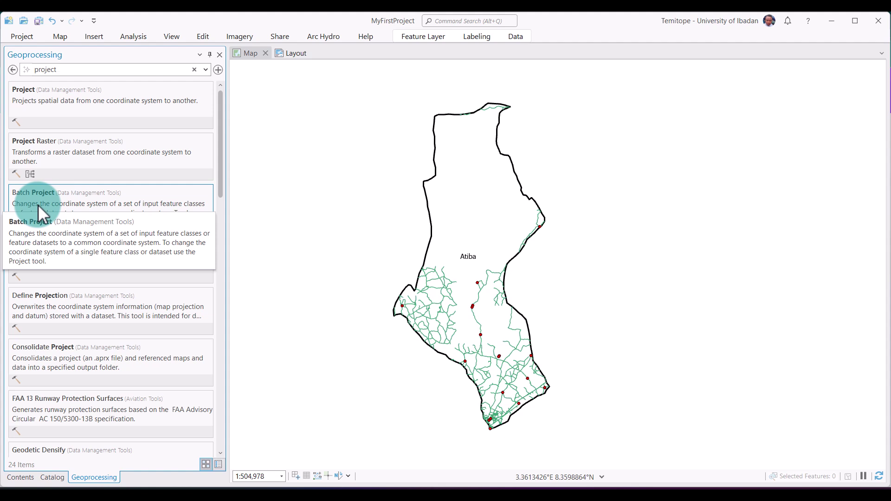
left_click(34, 101)
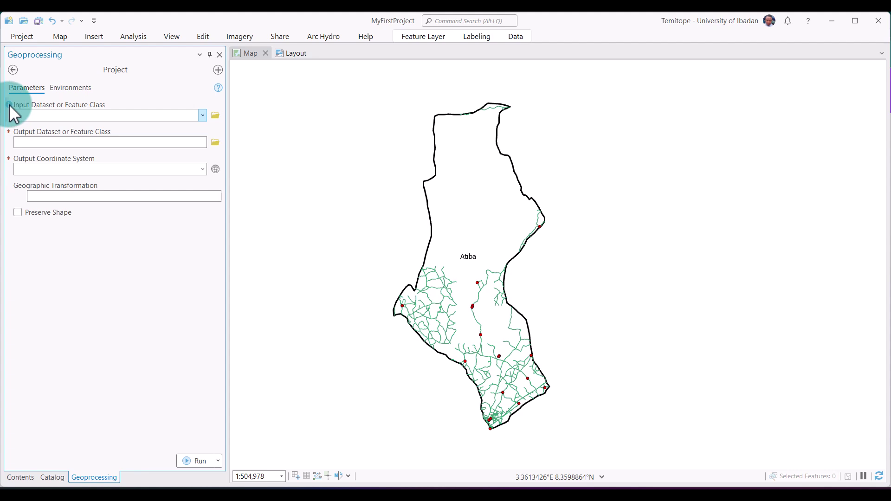
Set Health Facilities as the input dataset to reproject and check the output feature class path.
mouse_move(9, 104)
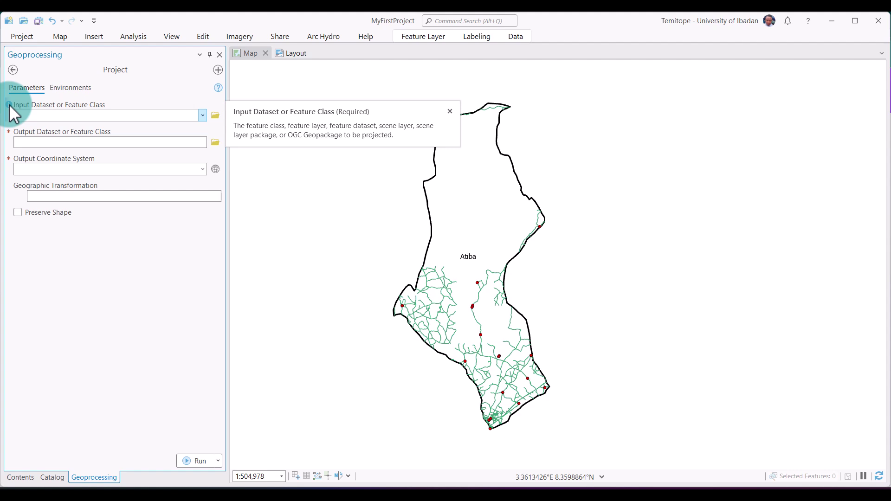
left_click(203, 115)
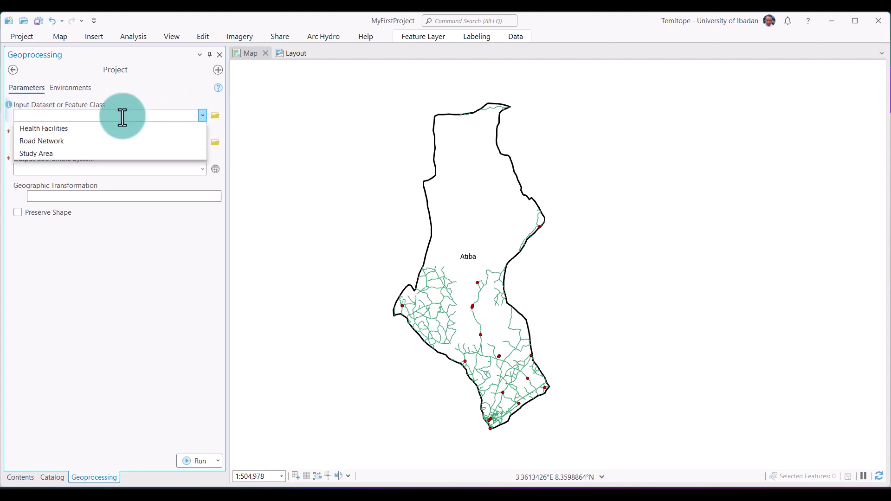
left_click(76, 129)
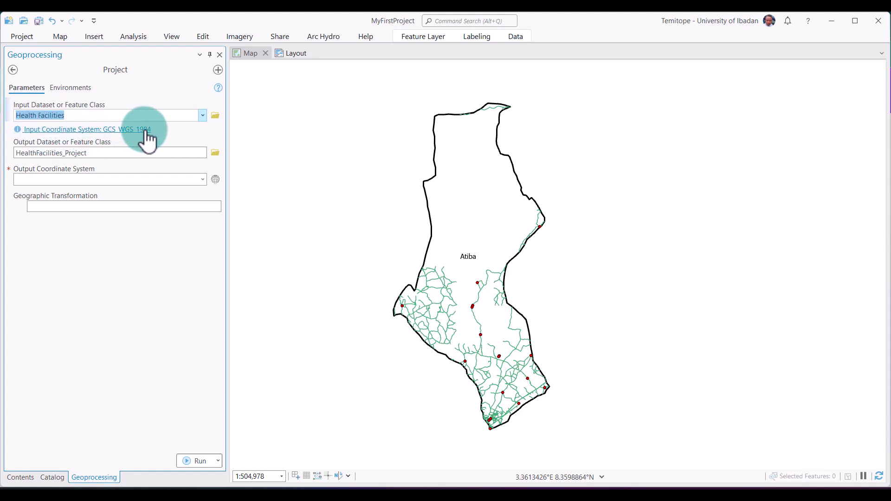
left_click(91, 153)
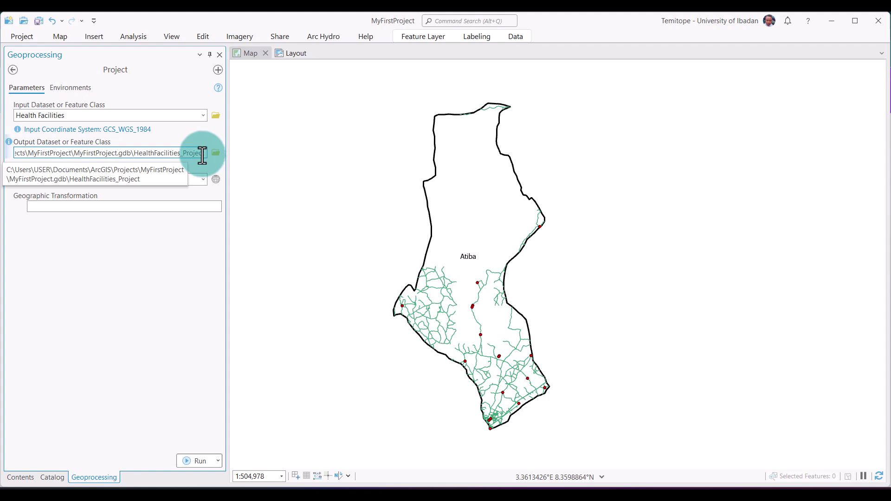
left_click(100, 182)
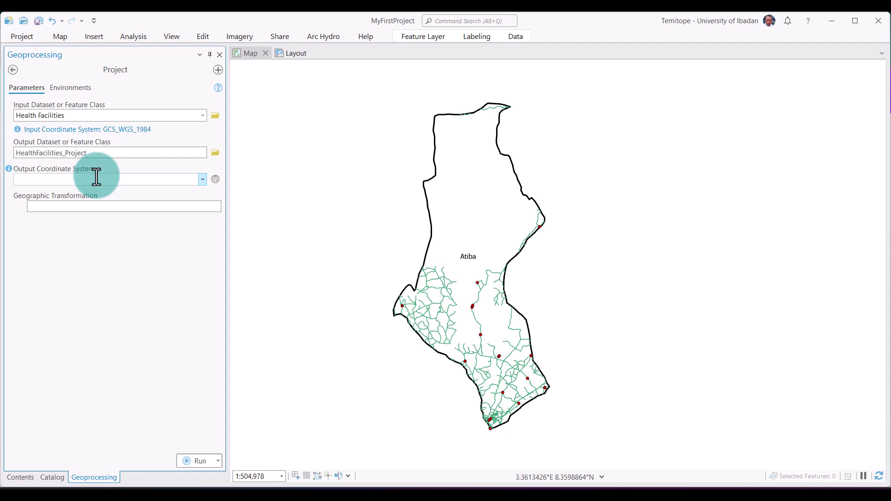
left_click(203, 180)
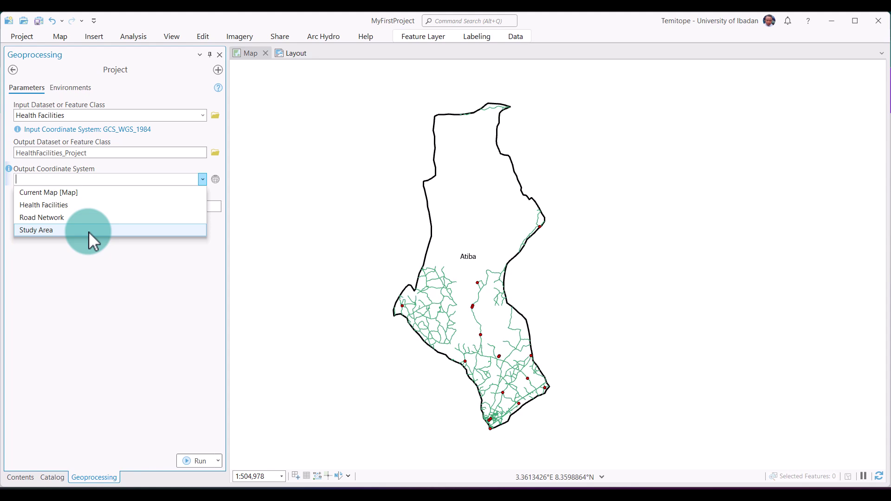
left_click(93, 274)
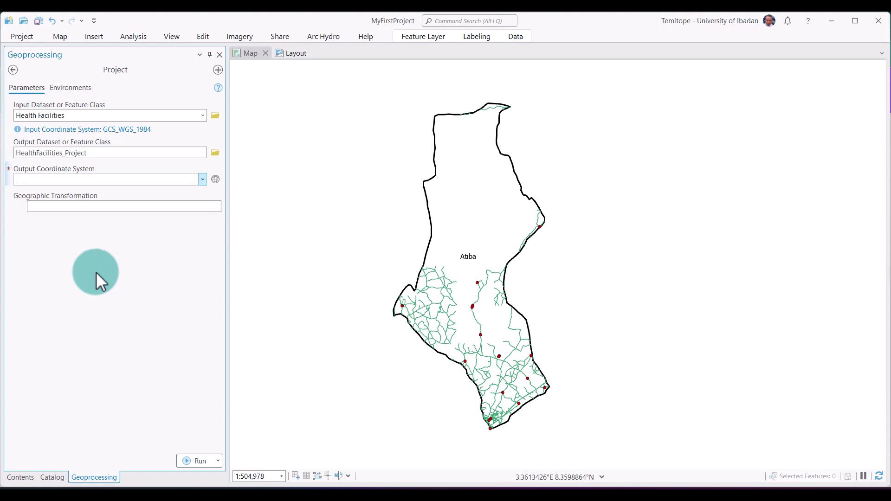
Set the output coordinate system to Minna UTM Zone 31N from the projected UTM systems for Africa and run the reprojection.
left_click(215, 180)
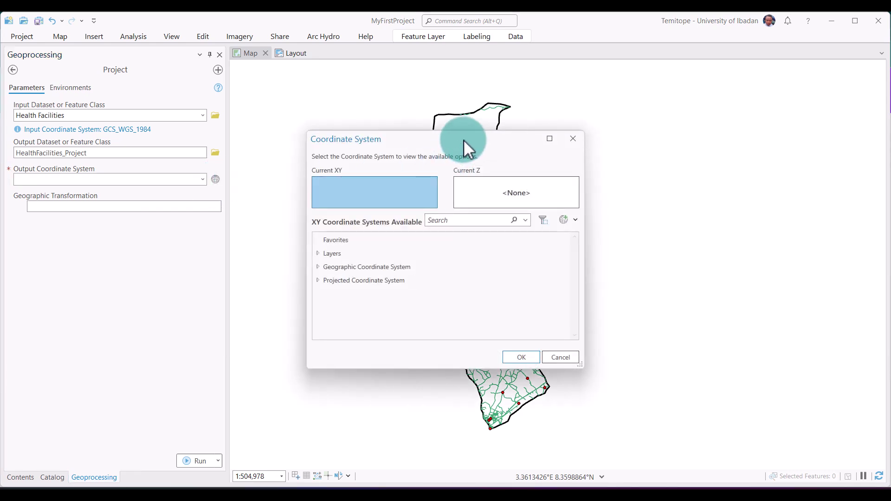
left_click_drag(463, 140, 386, 65)
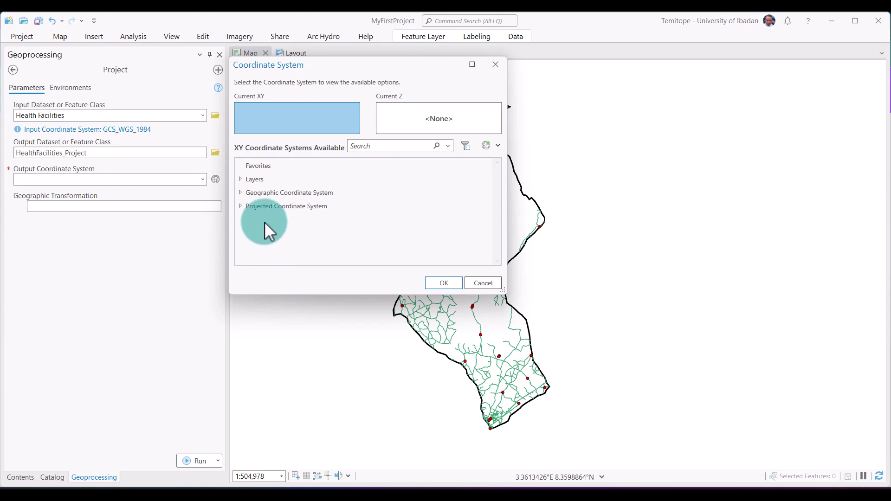
left_click(240, 206)
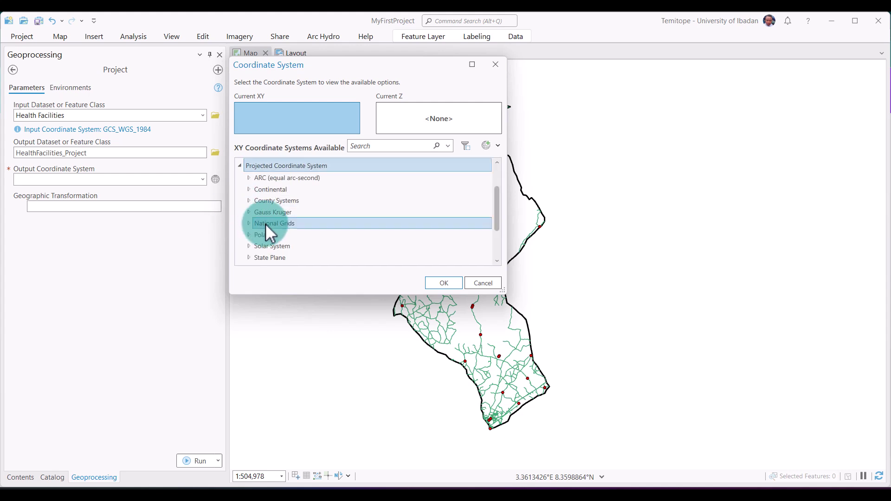
scroll(317, 212, "down", 3)
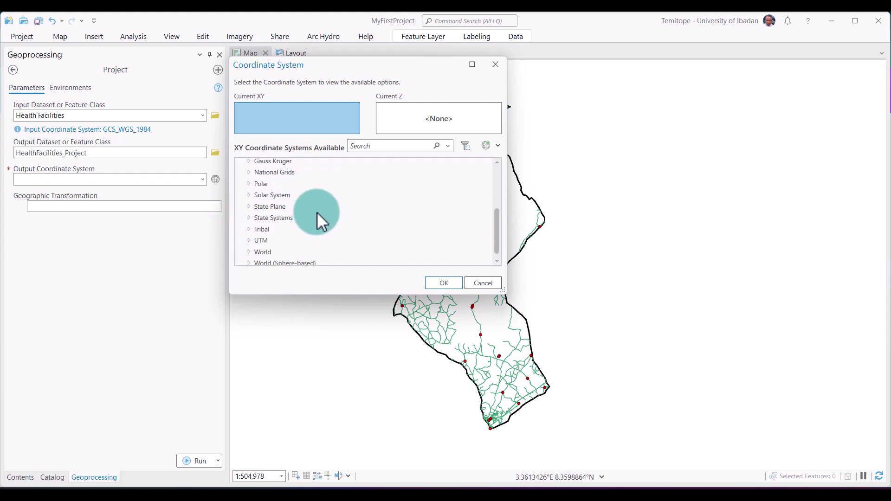
left_click(286, 215)
left_click(254, 236)
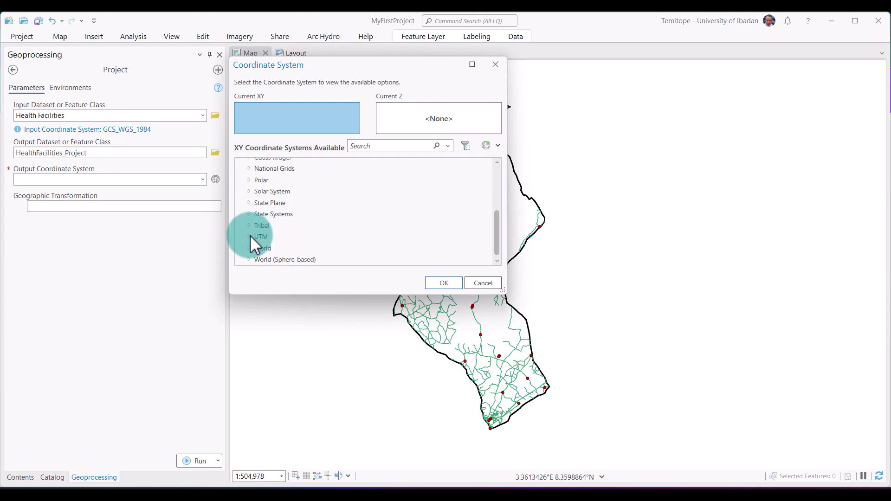
left_click(250, 236)
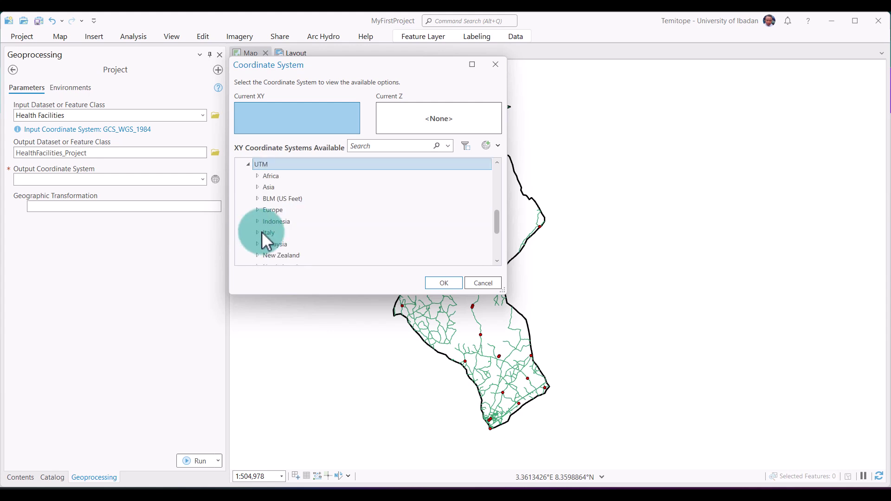
left_click(257, 176)
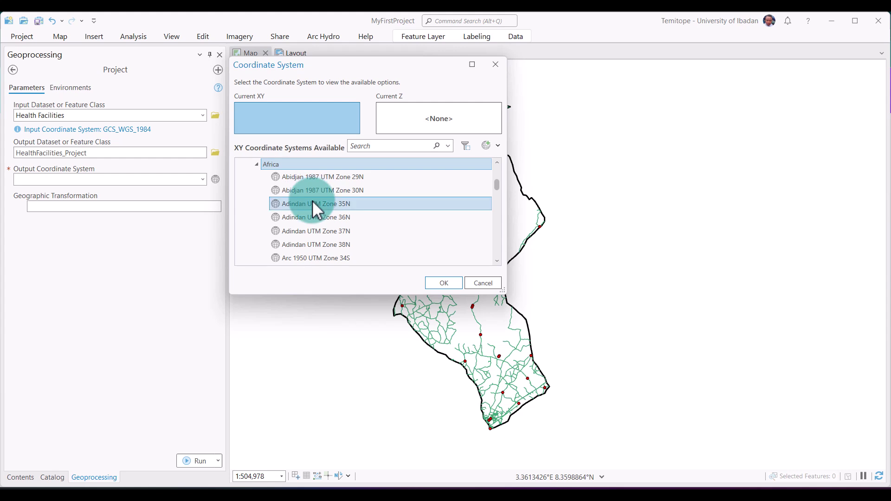
scroll(313, 200, "down", 1)
scroll(313, 201, "down", 10)
left_click(331, 226)
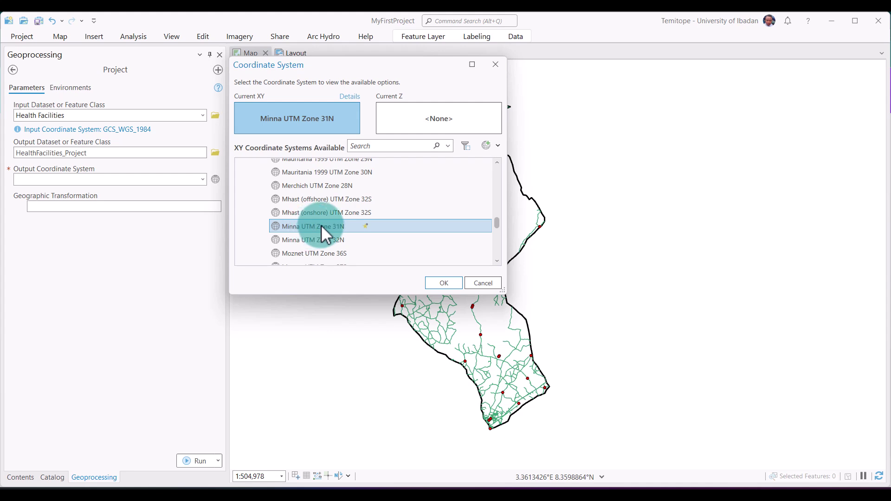
left_click(436, 282)
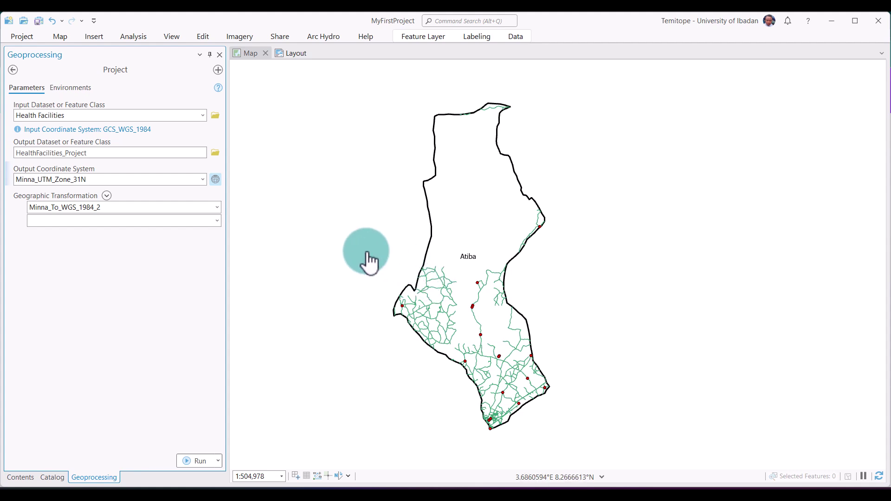
left_click(194, 462)
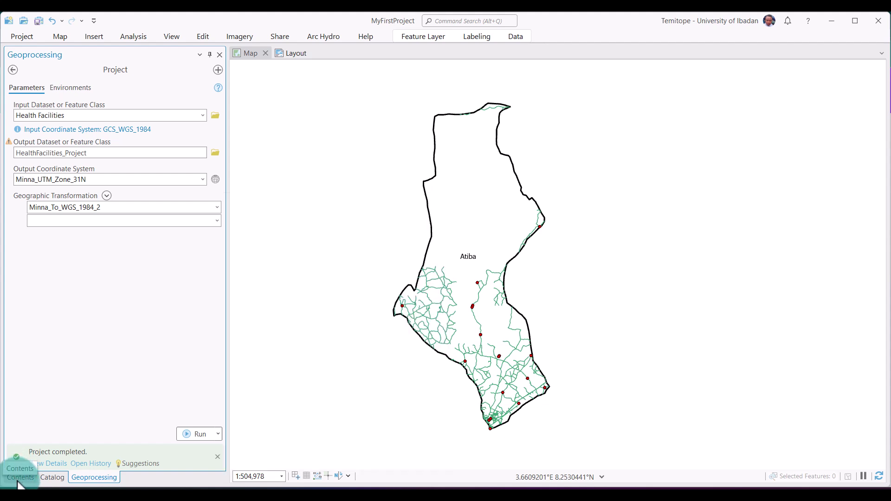
Inspect the HealthFacilities_Project layer's spatial reference in its source properties to check its projected coordinate system.
left_click(20, 477)
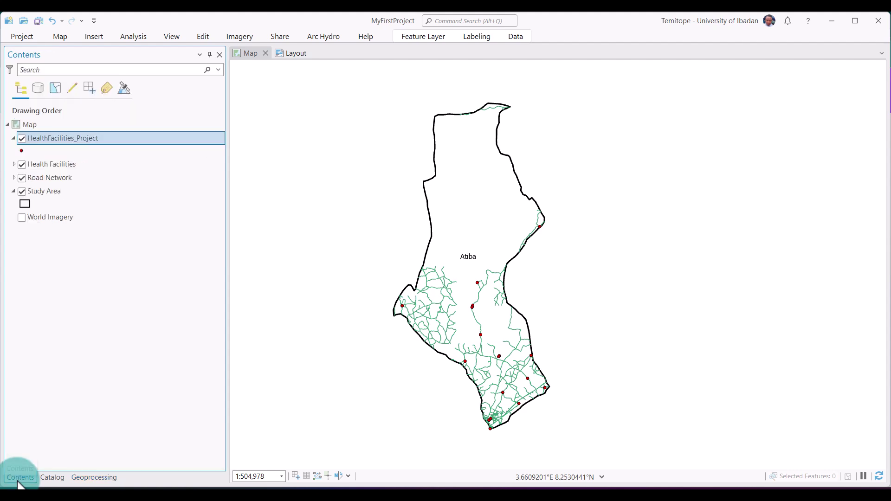
right_click(74, 137)
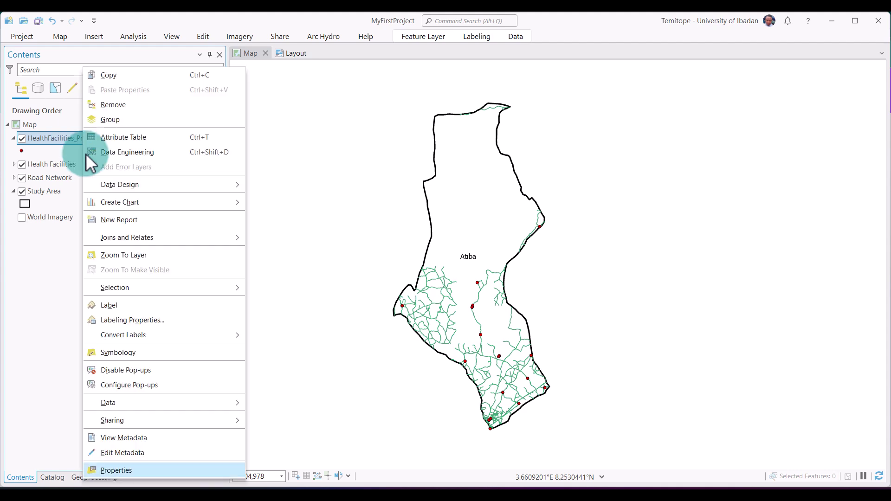
left_click(115, 467)
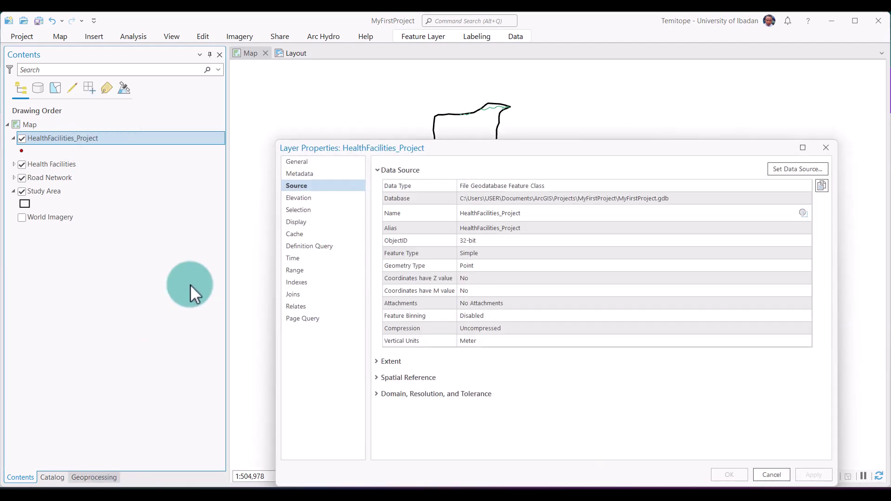
left_click_drag(374, 150, 305, 58)
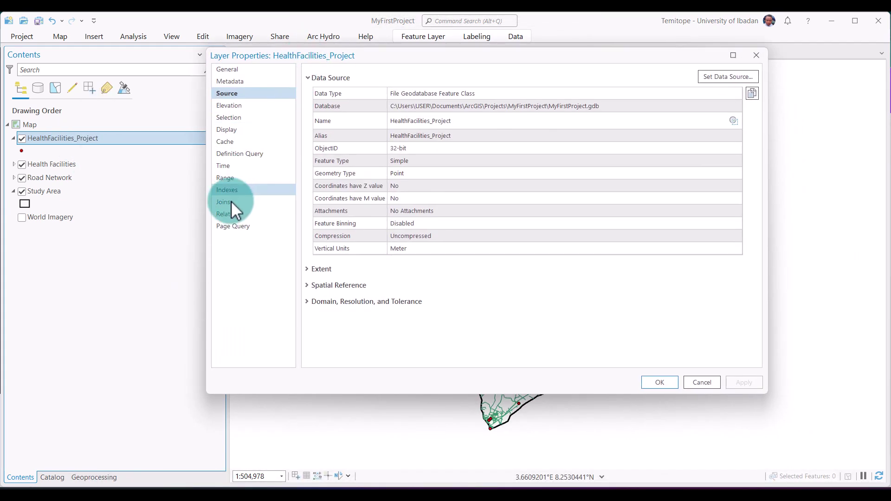
left_click(236, 82)
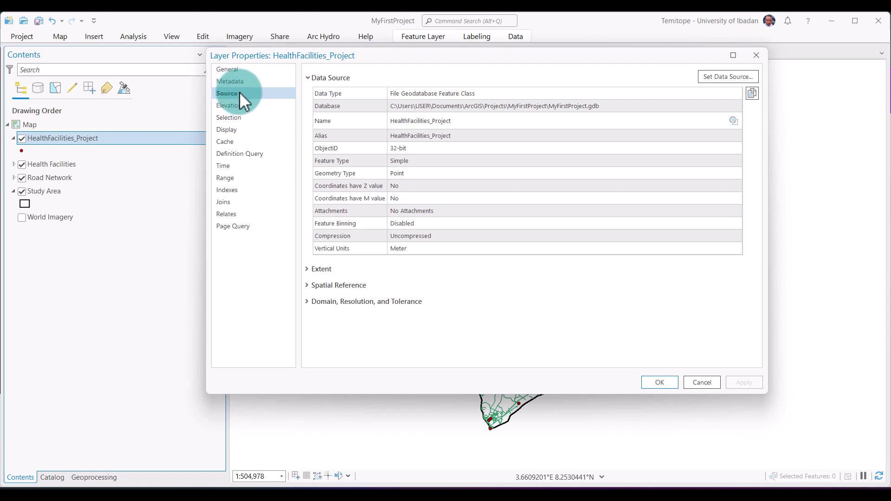
left_click(321, 270)
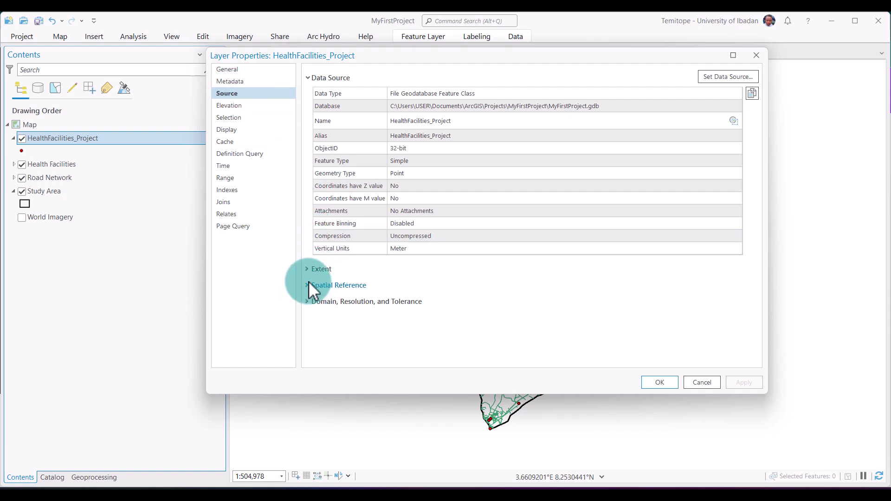
left_click(306, 285)
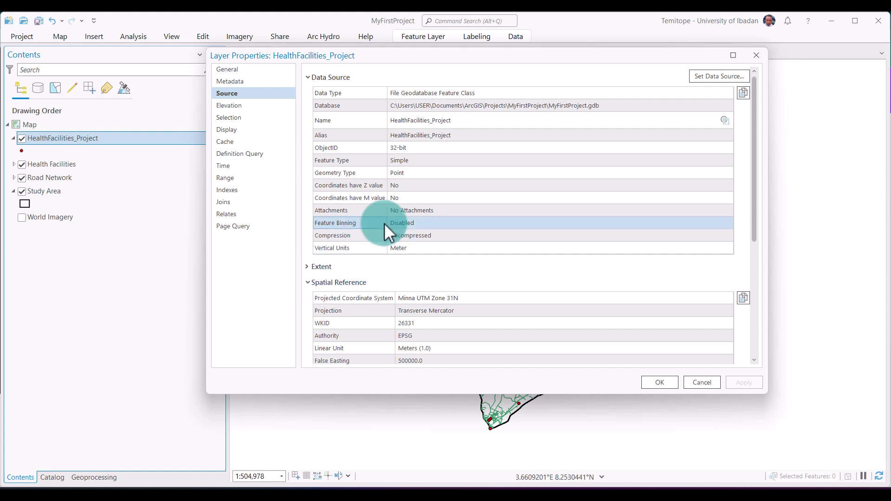
scroll(380, 224, "down", 3)
left_click(332, 234)
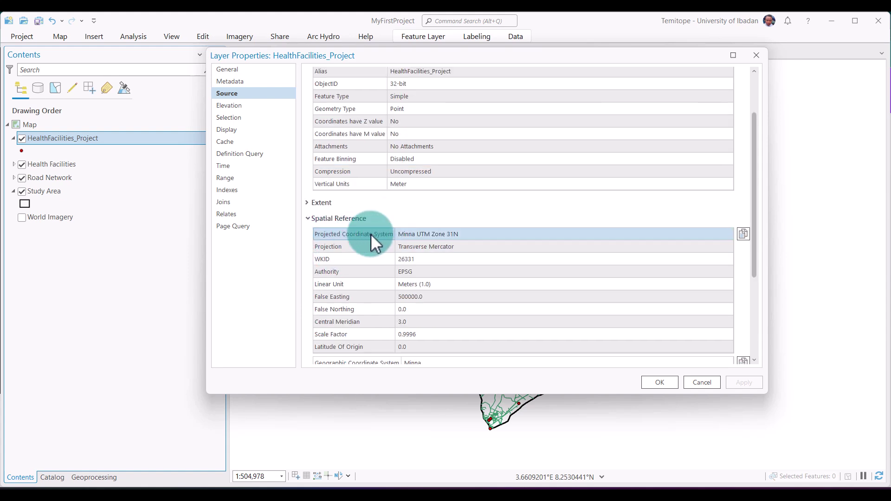
left_click(401, 234)
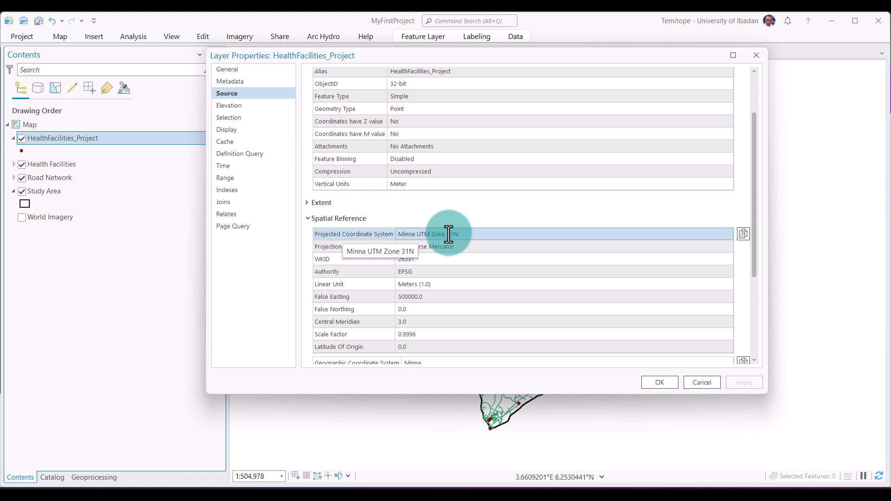
left_click(756, 55)
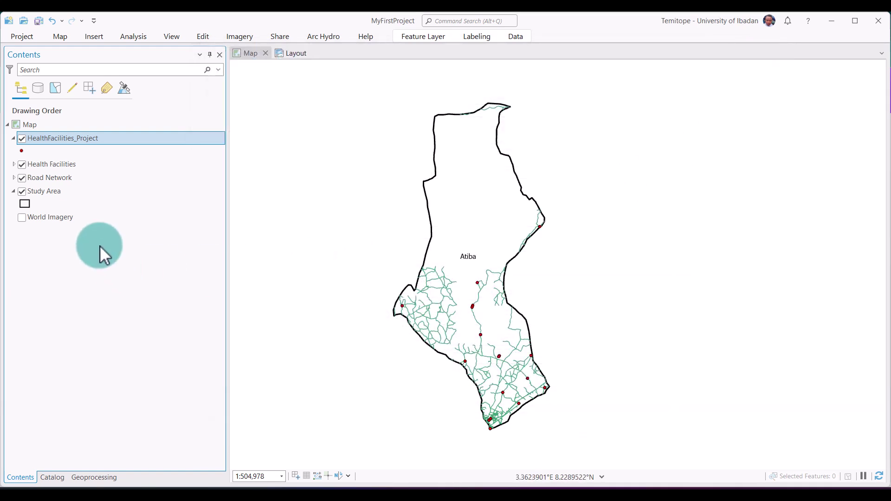